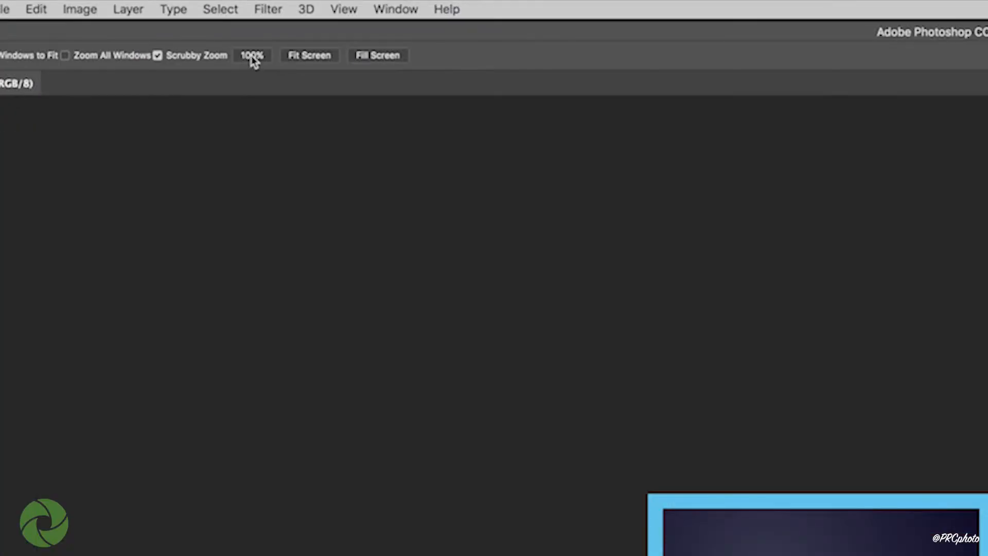
# View the logo image at 100% zoom, fitted to the screen and filling the screen
pyautogui.click(252, 57)
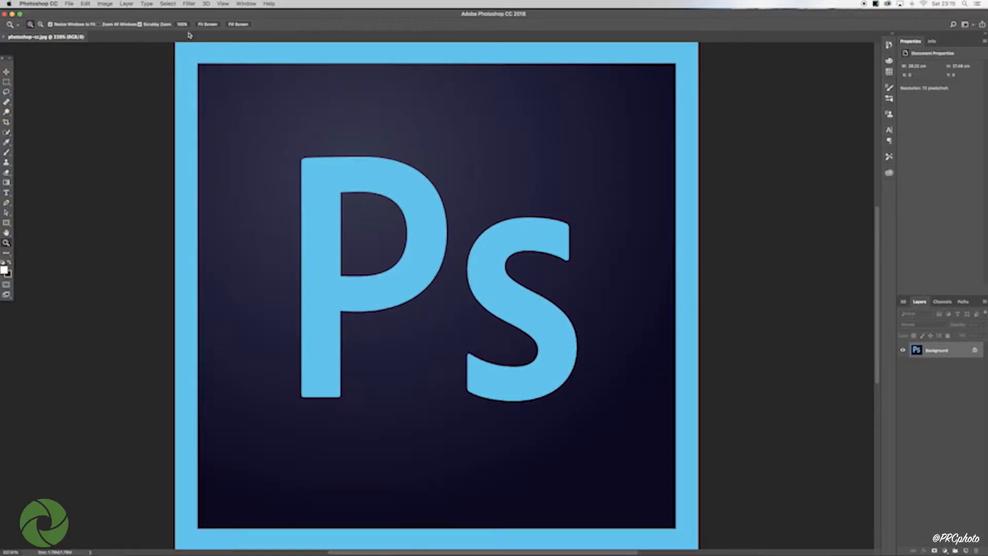
pyautogui.click(182, 24)
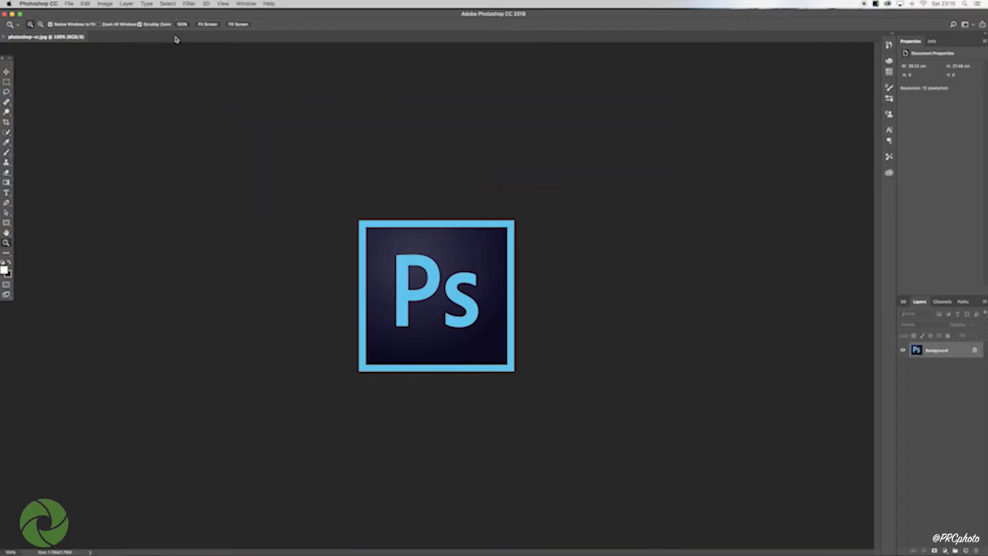
pyautogui.click(208, 24)
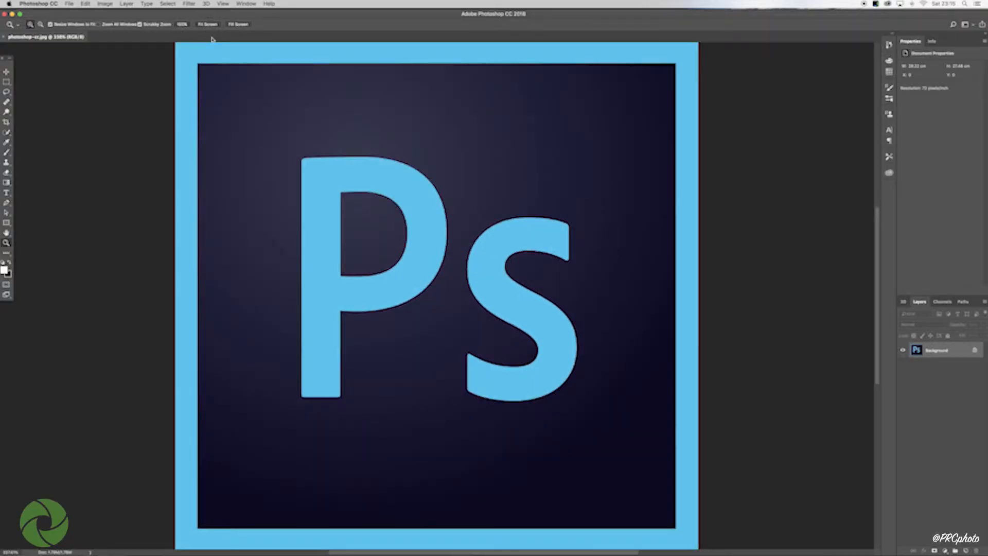
pyautogui.click(238, 24)
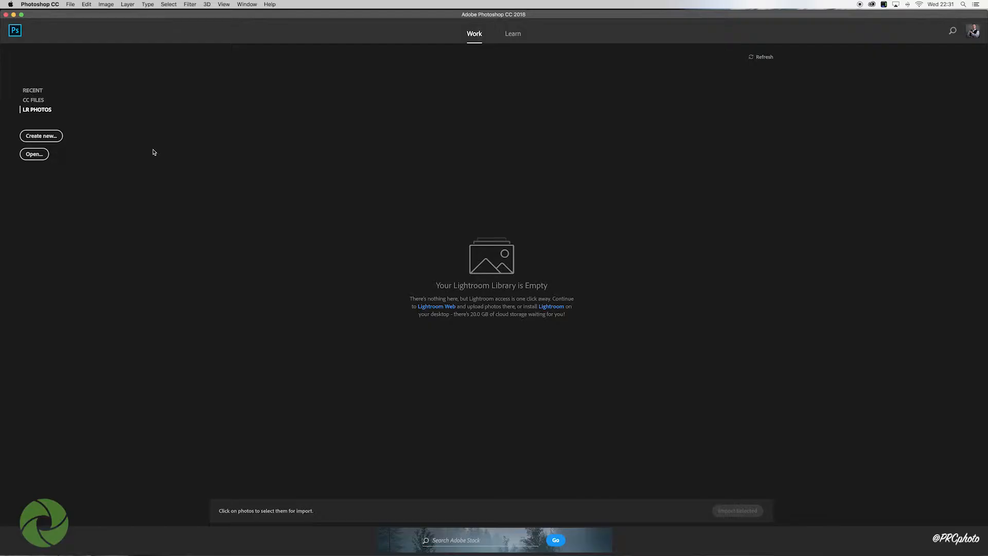
# Start a new document from the photo template Vintage Instant Film Effects, downloading the template and opening it
pyautogui.click(42, 137)
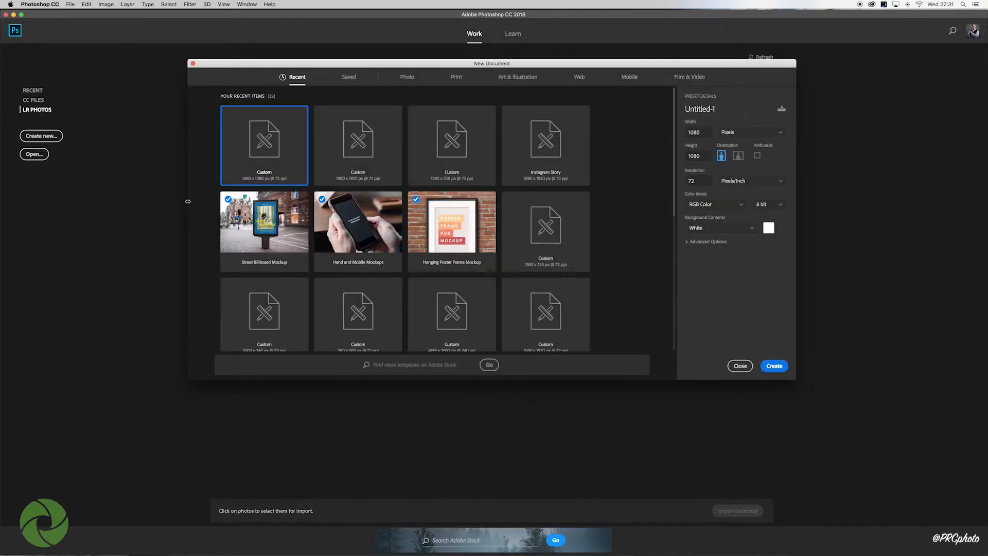
pyautogui.click(407, 78)
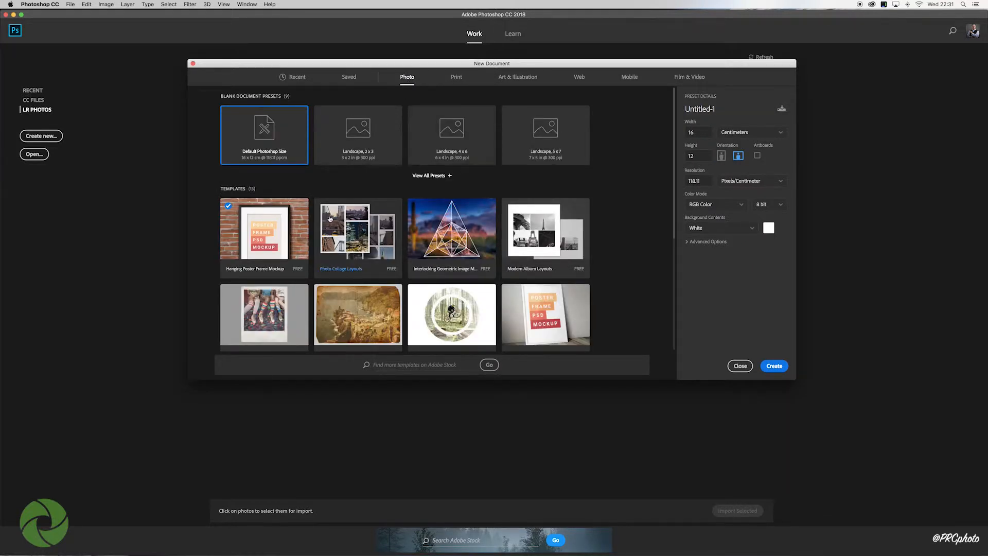
pyautogui.scroll(-3, 269, 309)
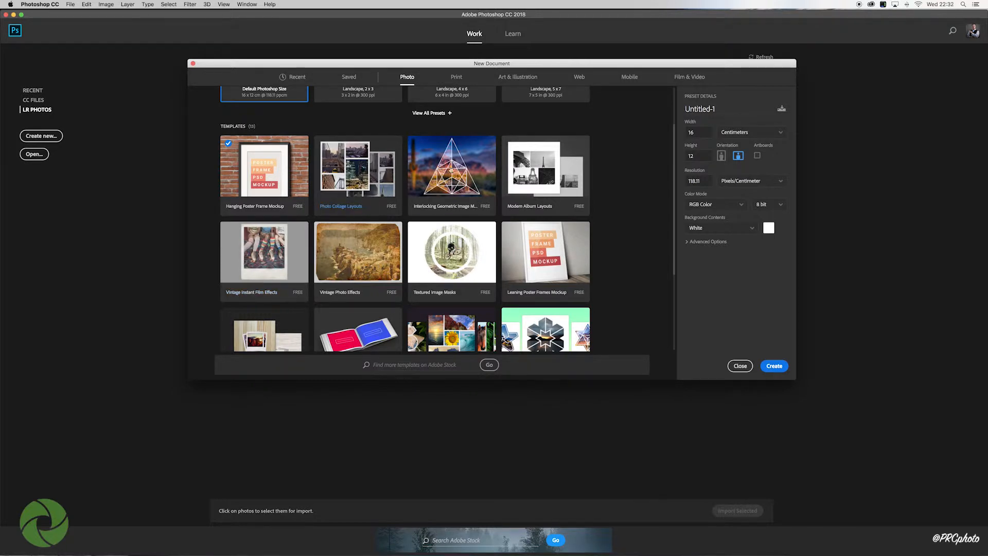
pyautogui.scroll(-5, 479, 232)
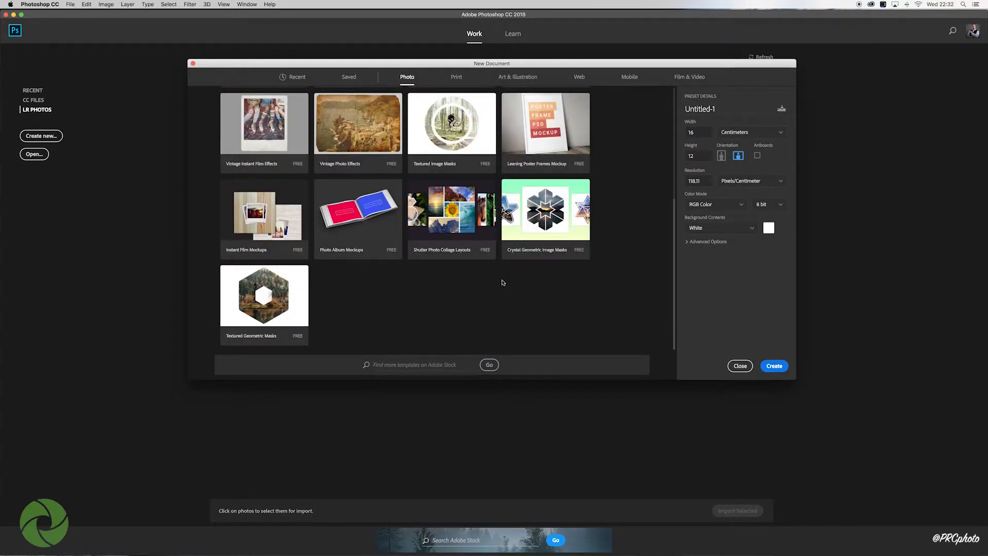
pyautogui.scroll(3, 502, 282)
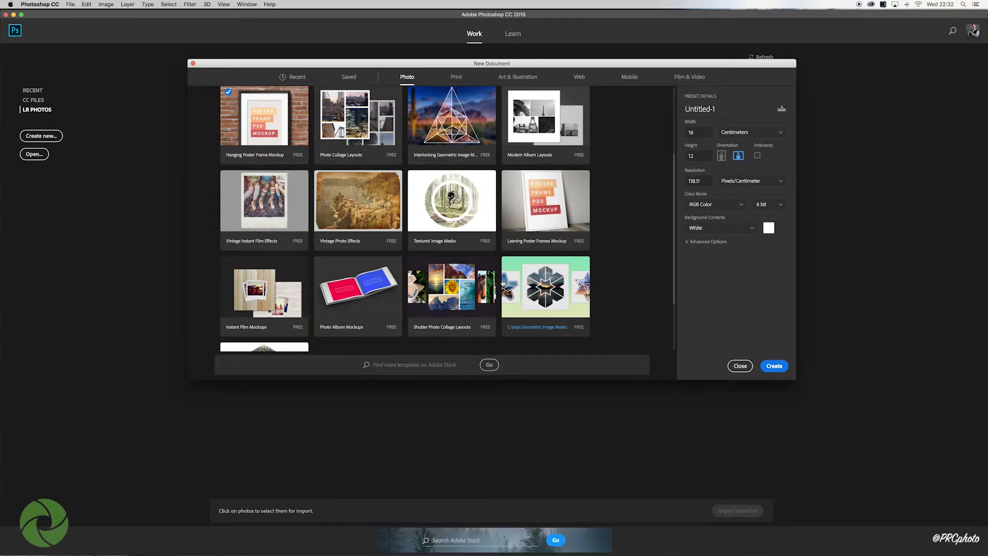
pyautogui.scroll(2, 503, 283)
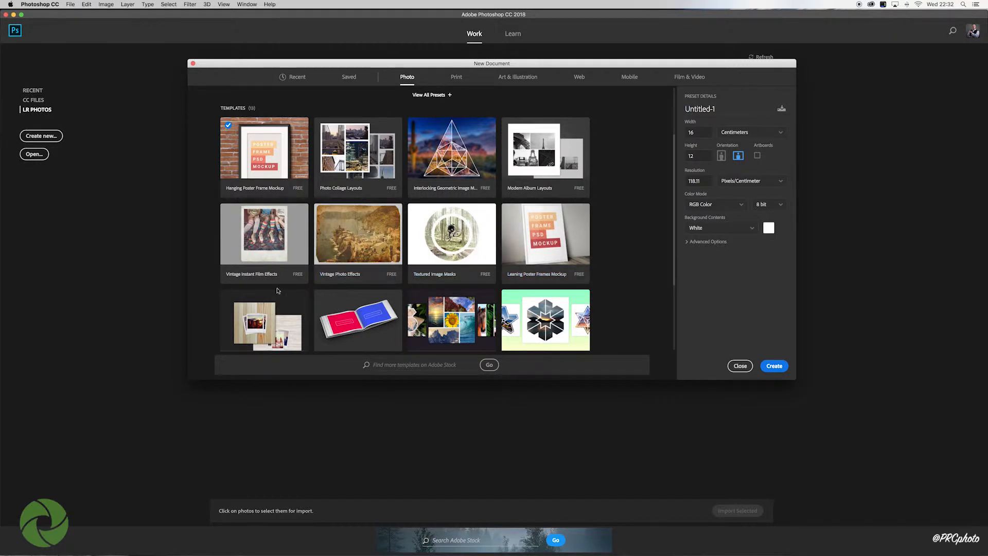
pyautogui.click(267, 243)
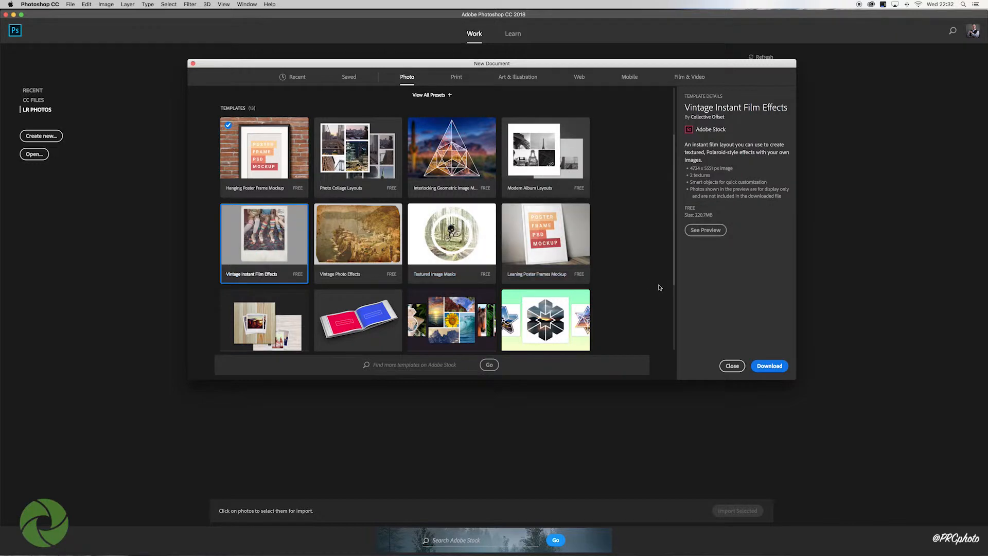
pyautogui.click(770, 366)
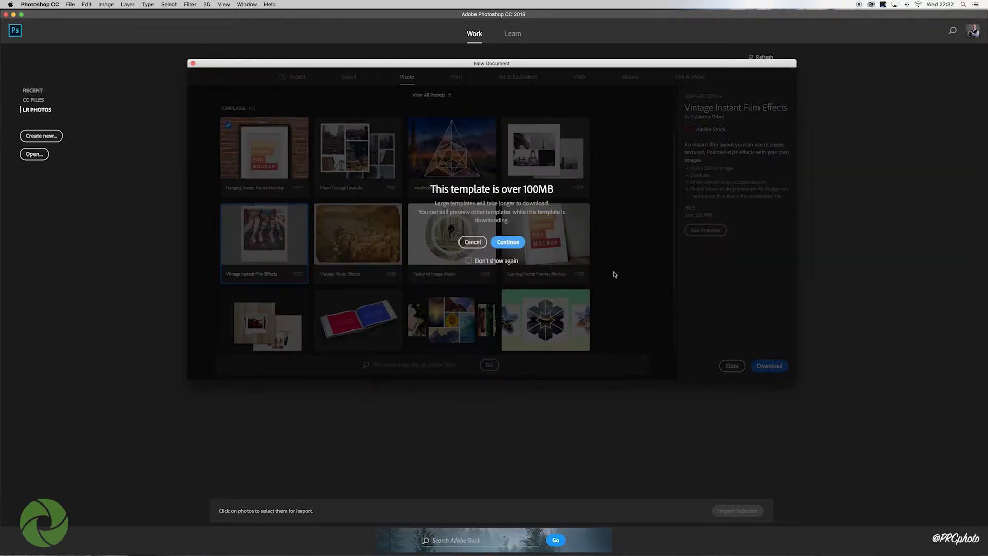
pyautogui.click(508, 241)
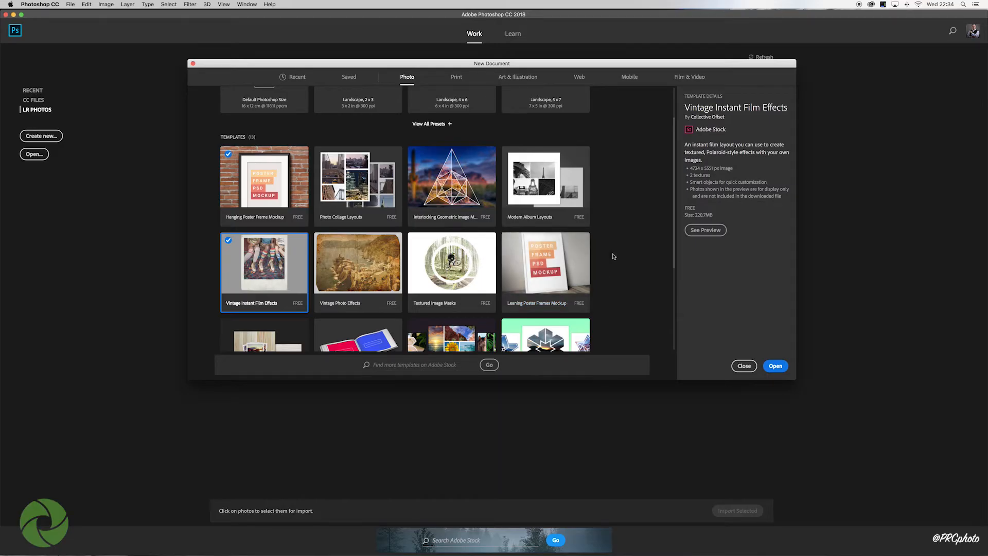
pyautogui.click(776, 366)
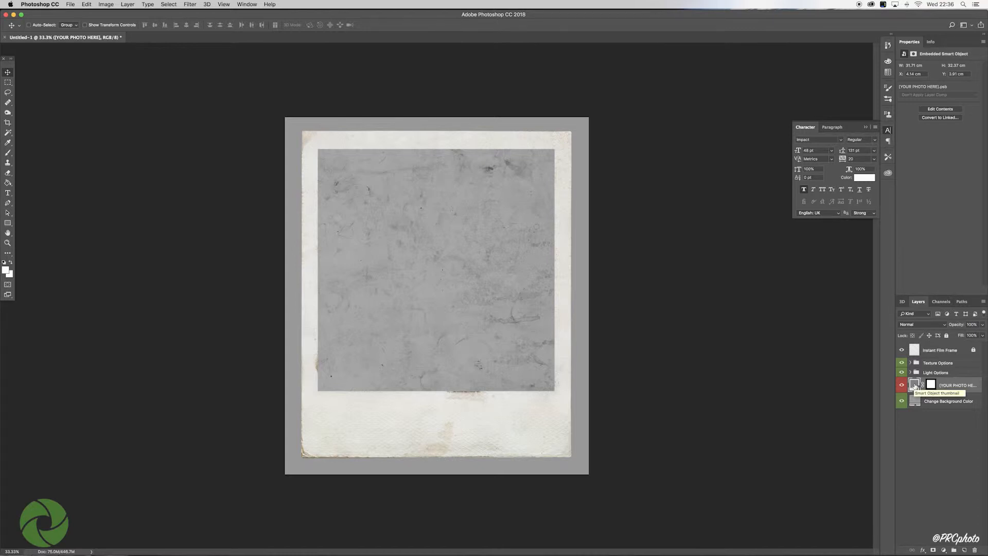
# Open the contents of the [YOUR PHOTO HERE] smart object and place the portrait JPG from the Finder's Desktop folder in it
pyautogui.doubleClick(914, 386)
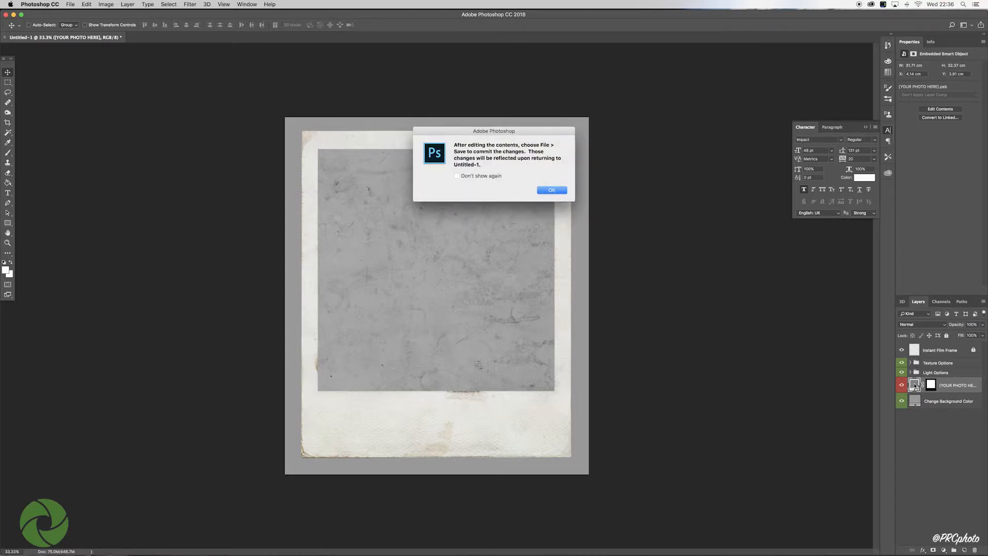
pyautogui.click(553, 191)
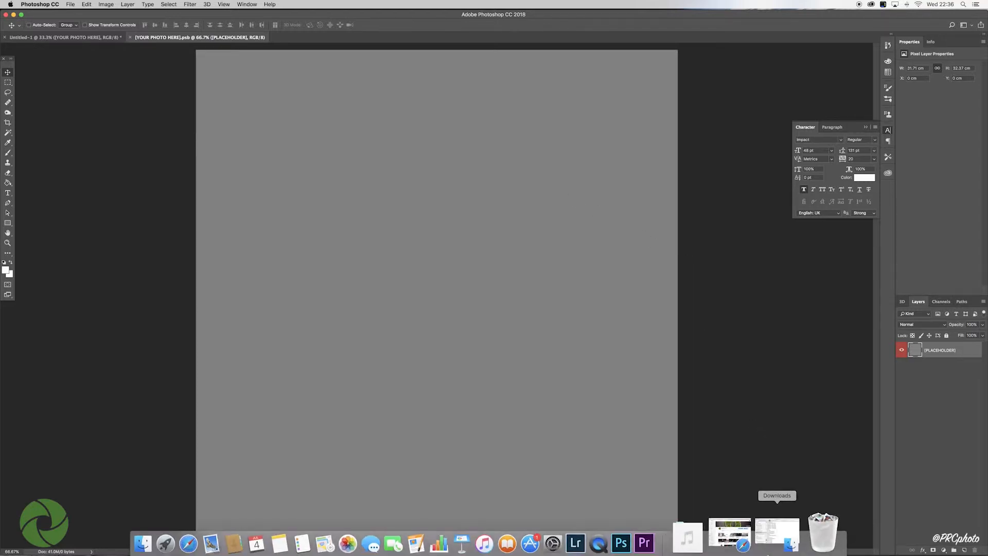
pyautogui.click(778, 535)
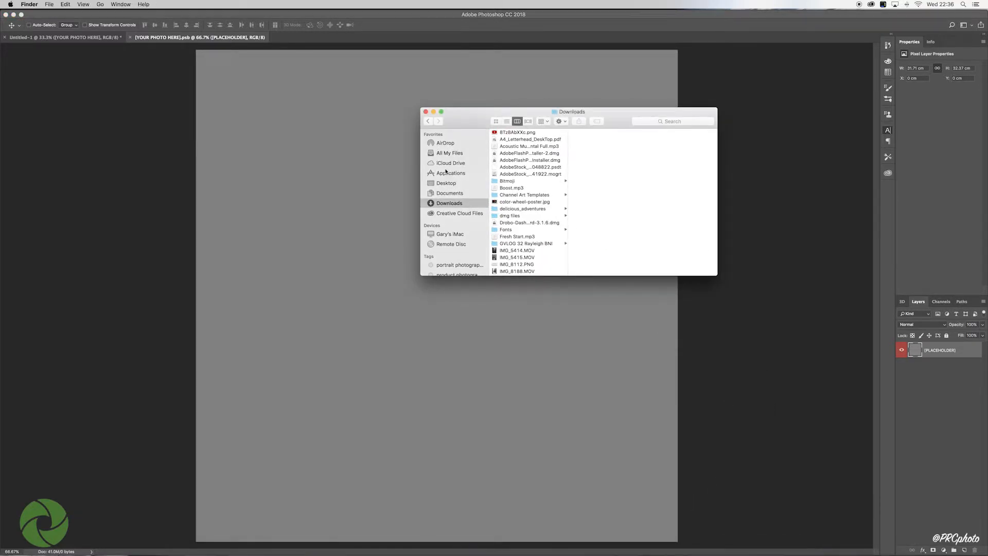
pyautogui.click(447, 184)
pyautogui.click(517, 139)
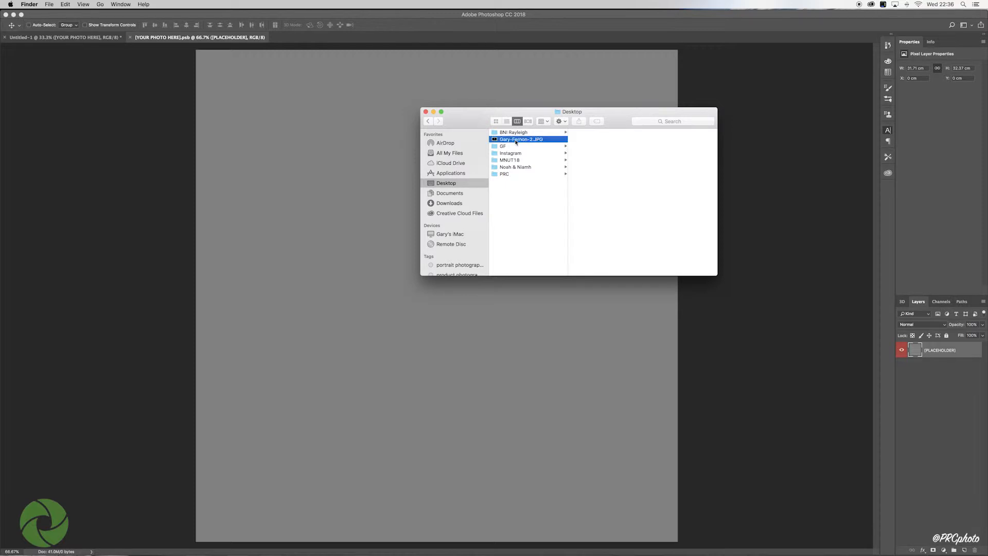
pyautogui.moveTo(519, 141); pyautogui.dragTo(393, 357)
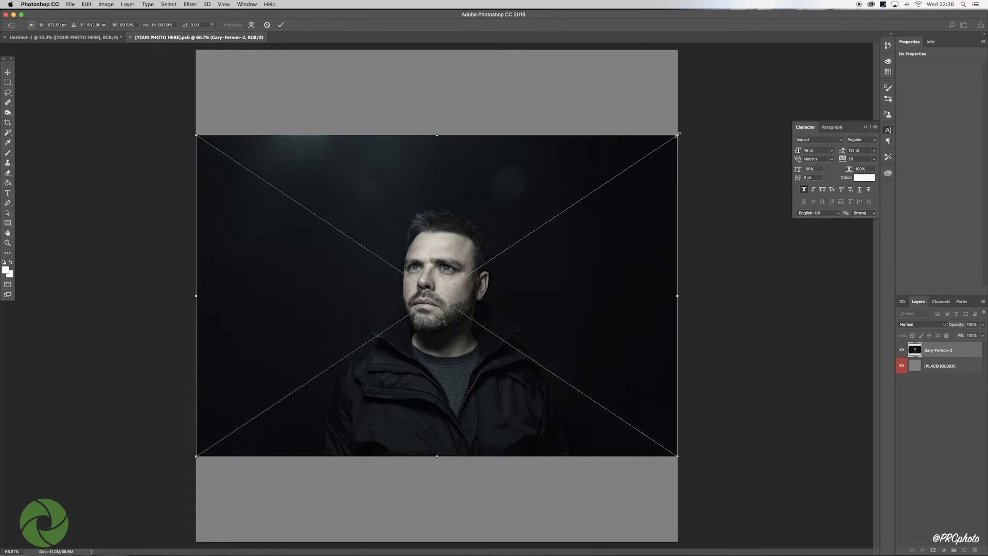
# Scale the placed portrait proportionally to about 138% so it covers the whole grey placeholder, with the subject centred
pyautogui.moveTo(678, 135); pyautogui.dragTo(794, 27)
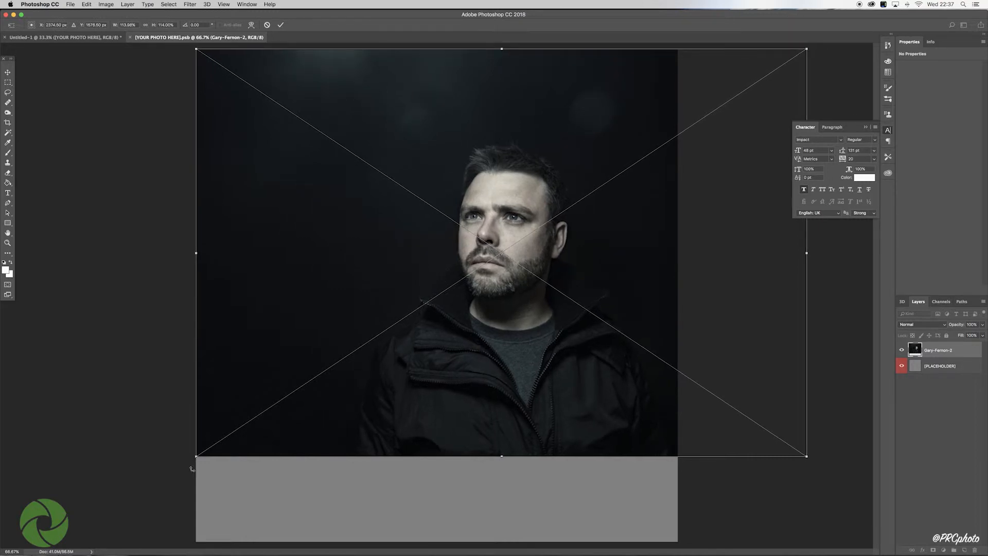
pyautogui.moveTo(196, 457); pyautogui.dragTo(66, 541)
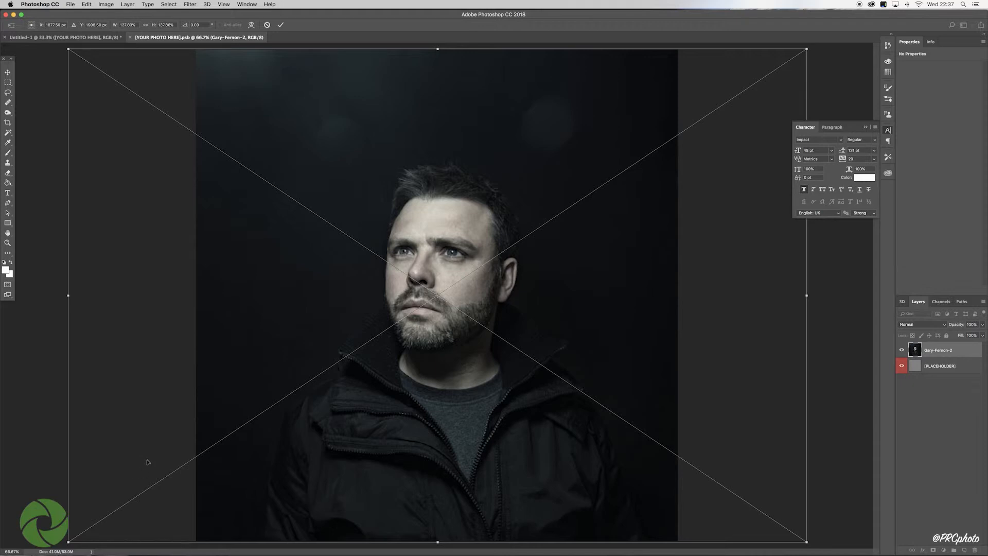
pyautogui.press('Return')
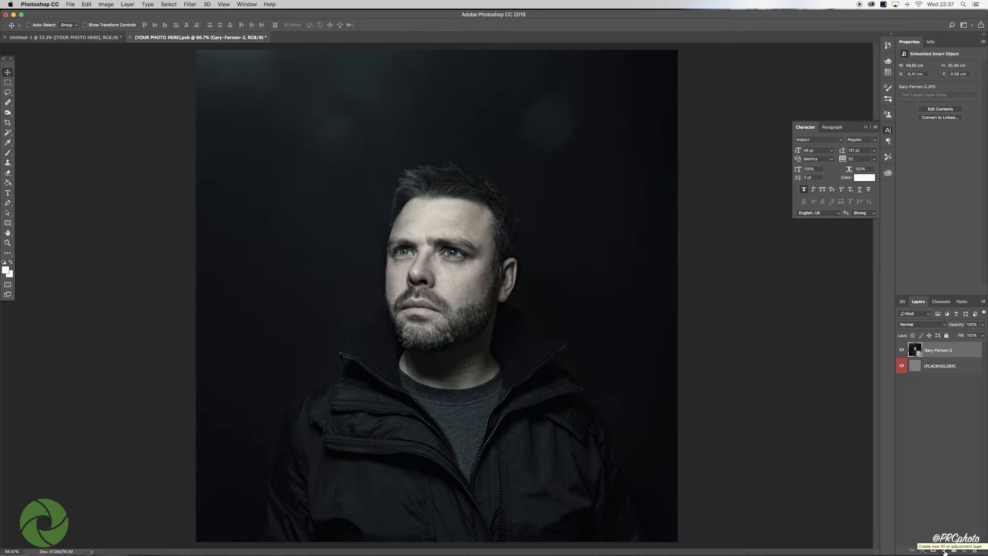
# Add a Color Lookup adjustment layer above the portrait layer
pyautogui.click(944, 551)
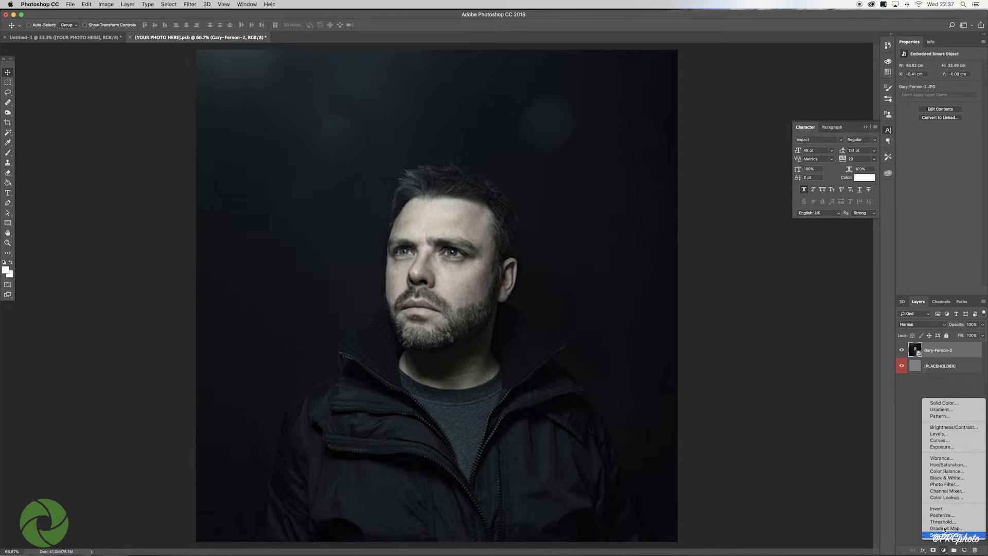
pyautogui.click(948, 497)
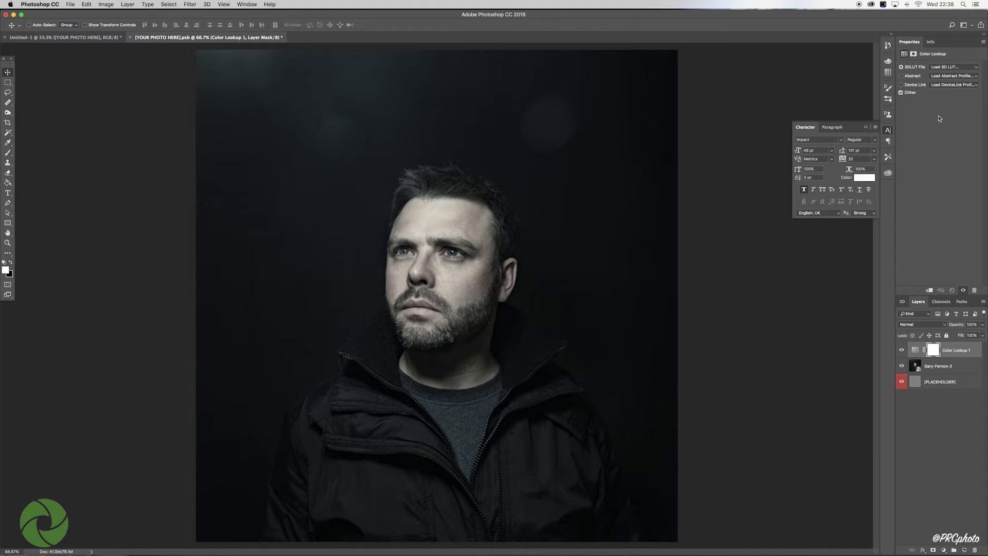
# Try the Moonlight.3DL and NightFromDay.CUBE 3D LUTs on the Color Lookup layer
pyautogui.click(975, 68)
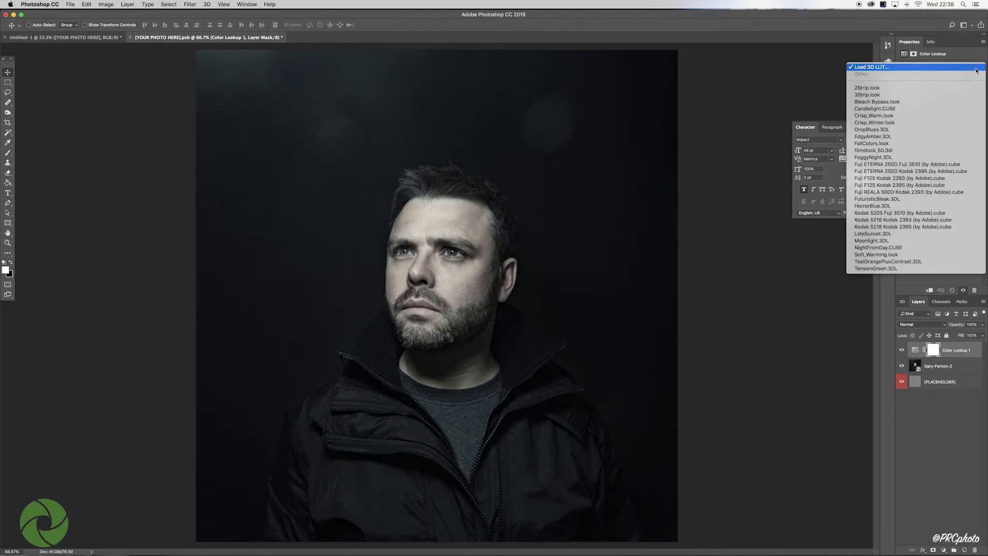
pyautogui.click(870, 241)
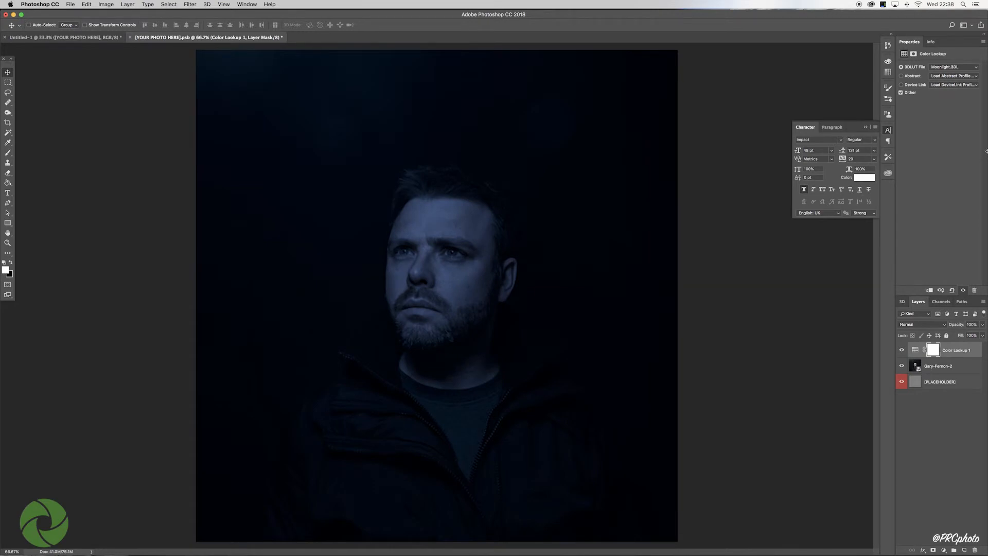
pyautogui.click(971, 68)
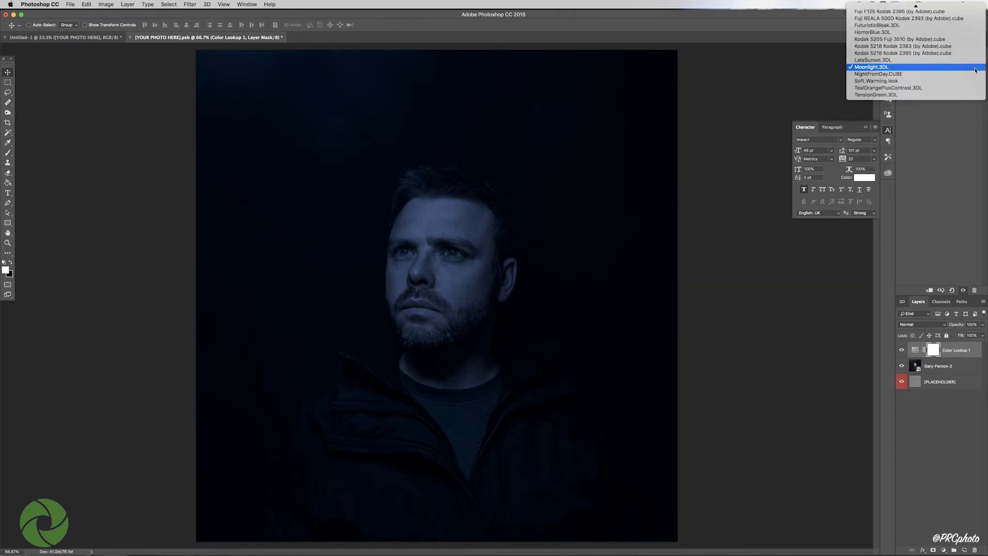
pyautogui.click(879, 74)
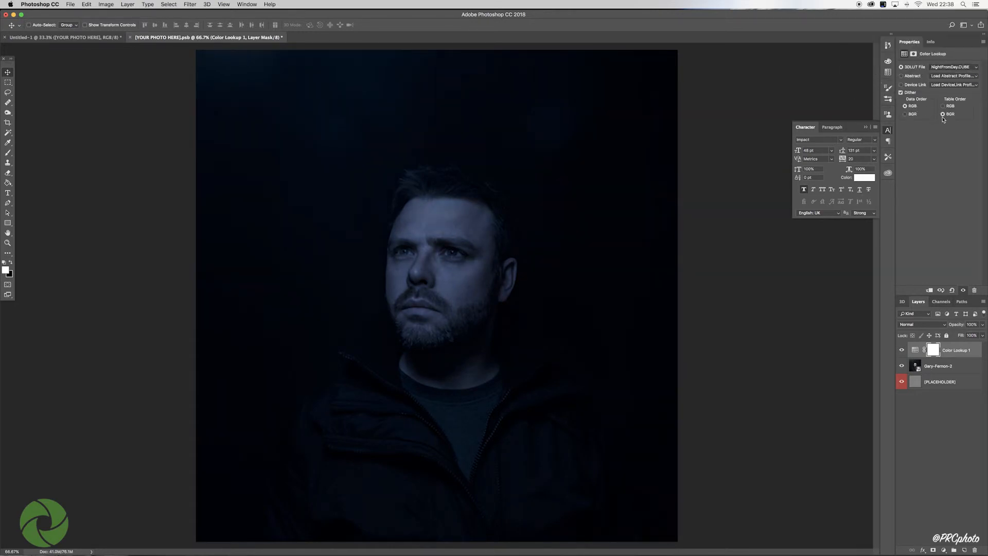
# Set the Color Lookup layer's 3D LUT to Soft_Warming.look, and close the smart object's document with its changes saved
pyautogui.click(977, 69)
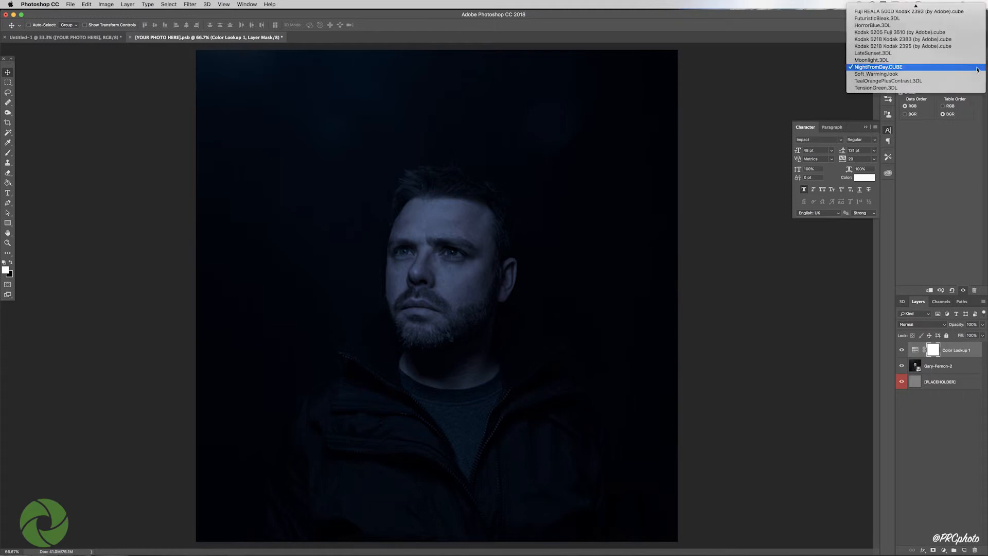
pyautogui.click(897, 75)
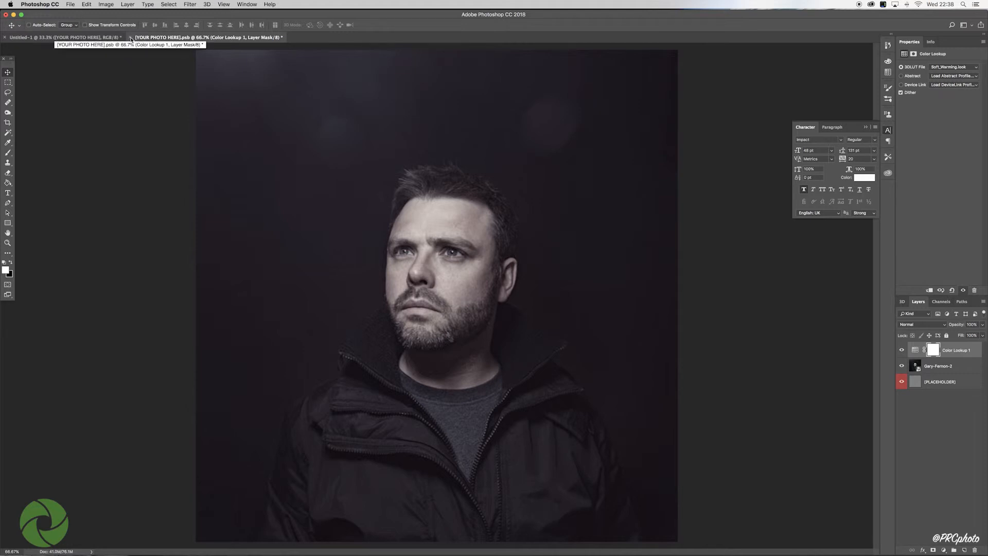
pyautogui.click(131, 38)
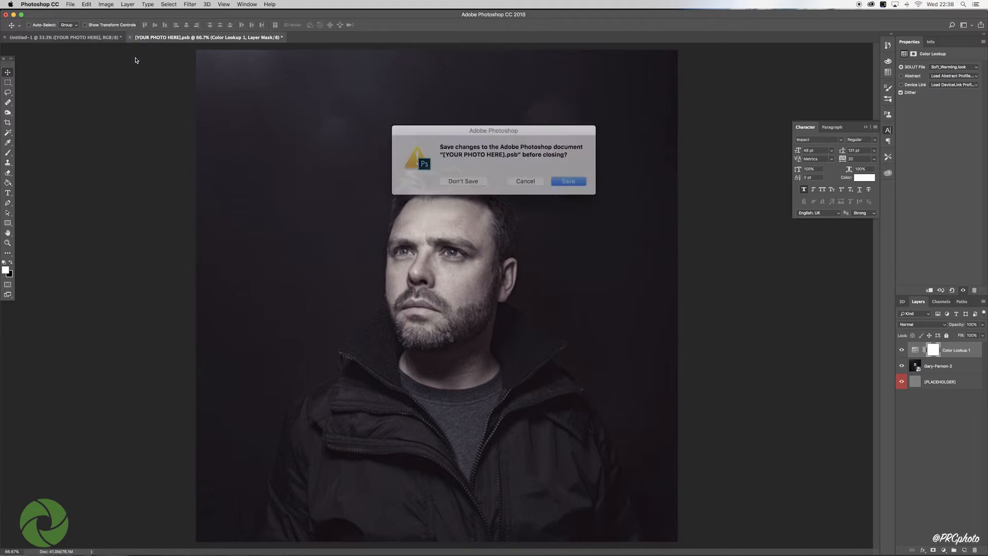
pyautogui.click(563, 178)
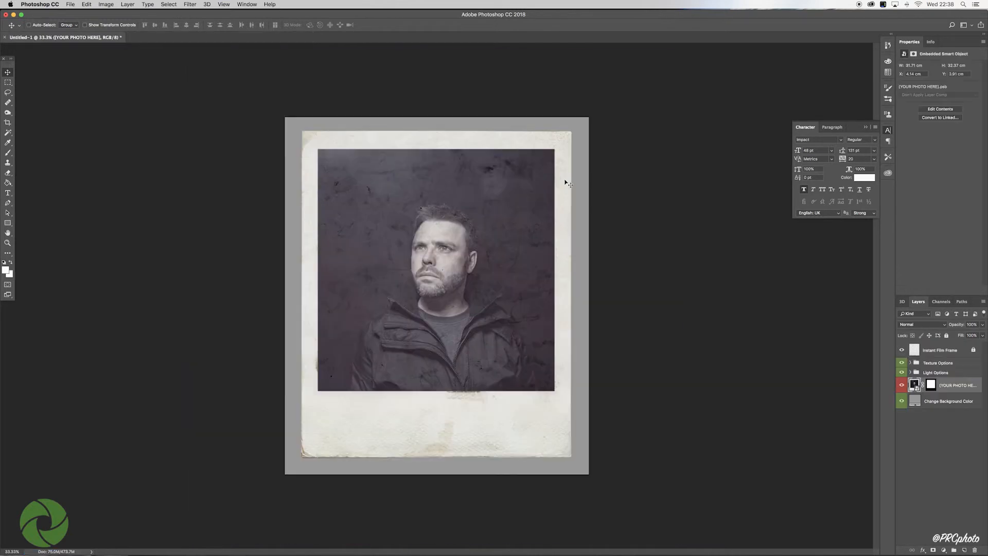